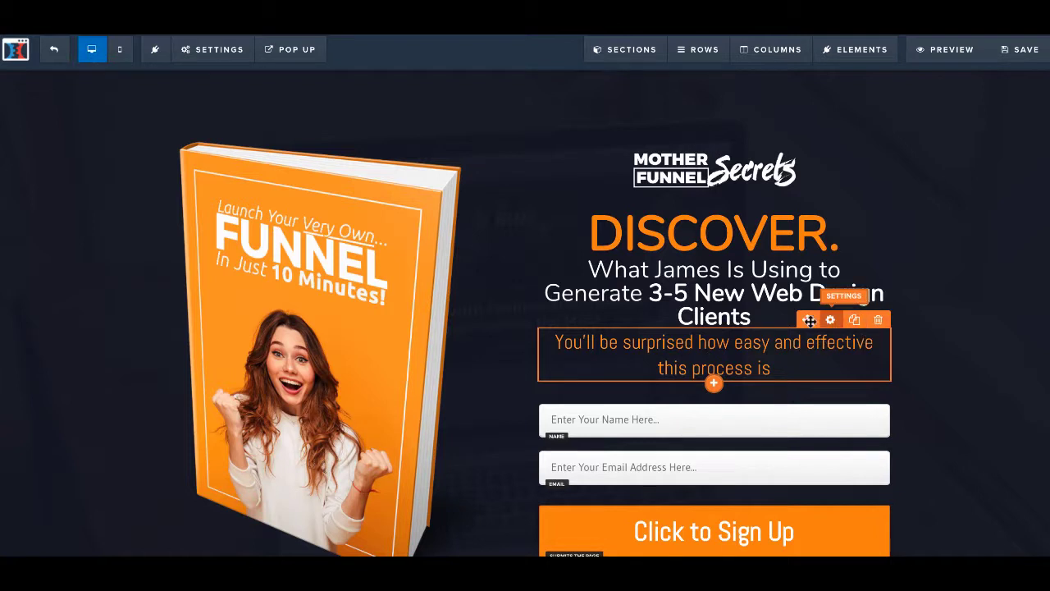
Step: Add a progress bar element below the orange sub-headline and set its top margin to 15
left_click(714, 386)
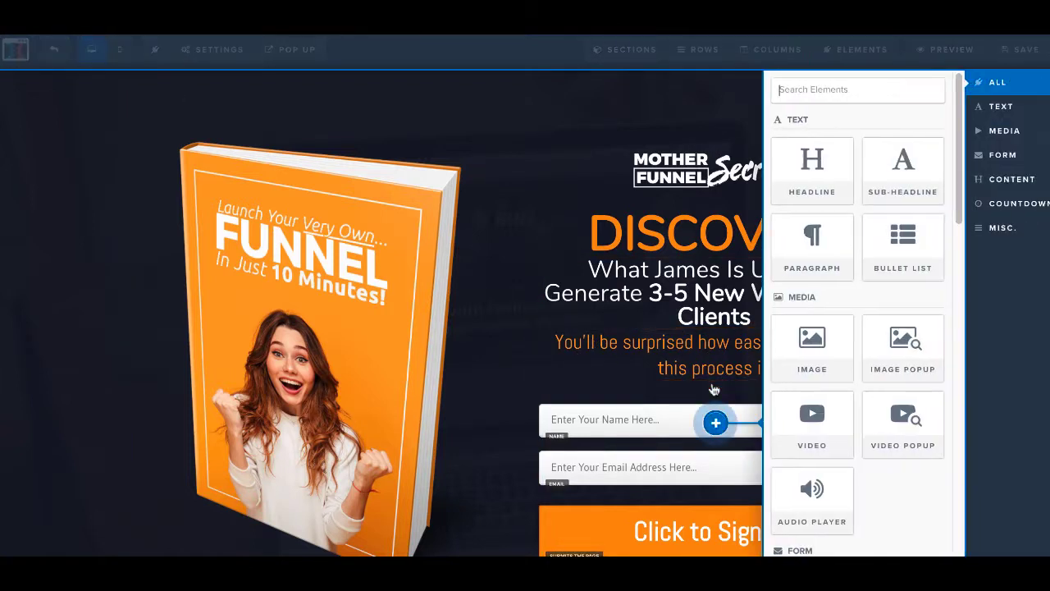
left_click(831, 89)
type("prog")
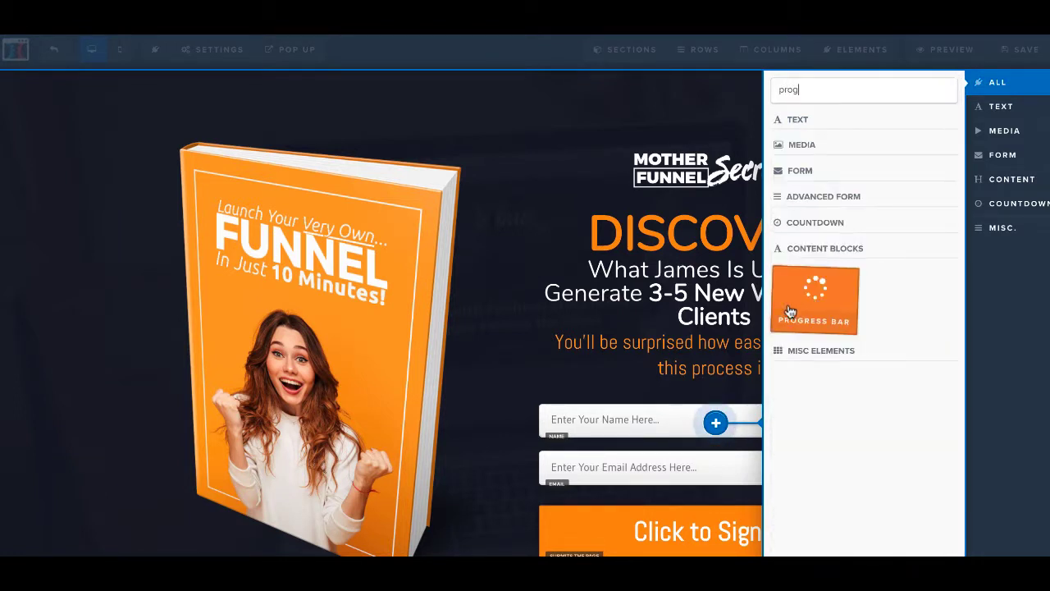
left_click(793, 308)
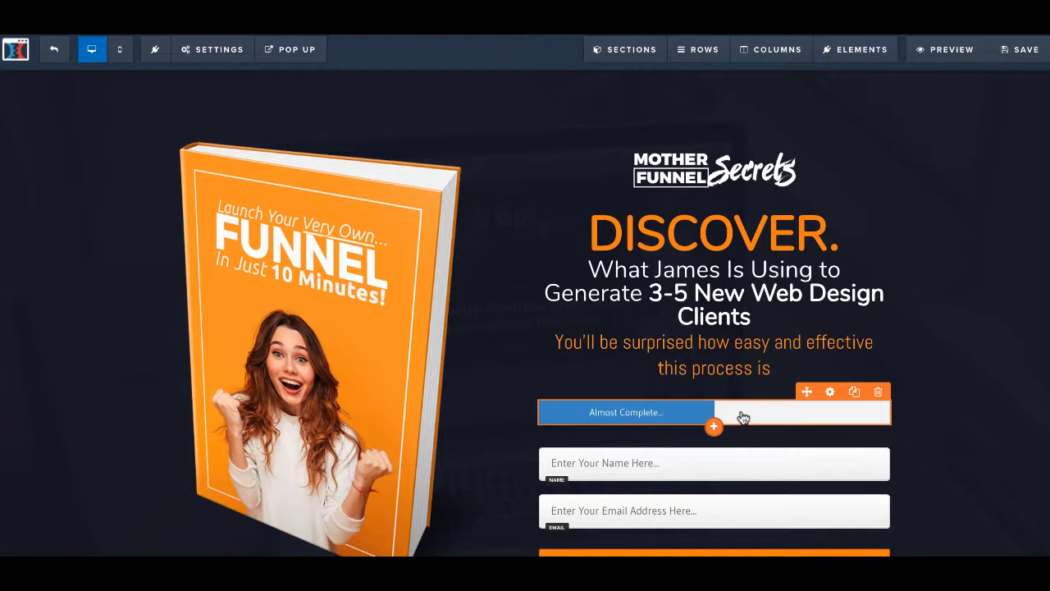
left_click(830, 393)
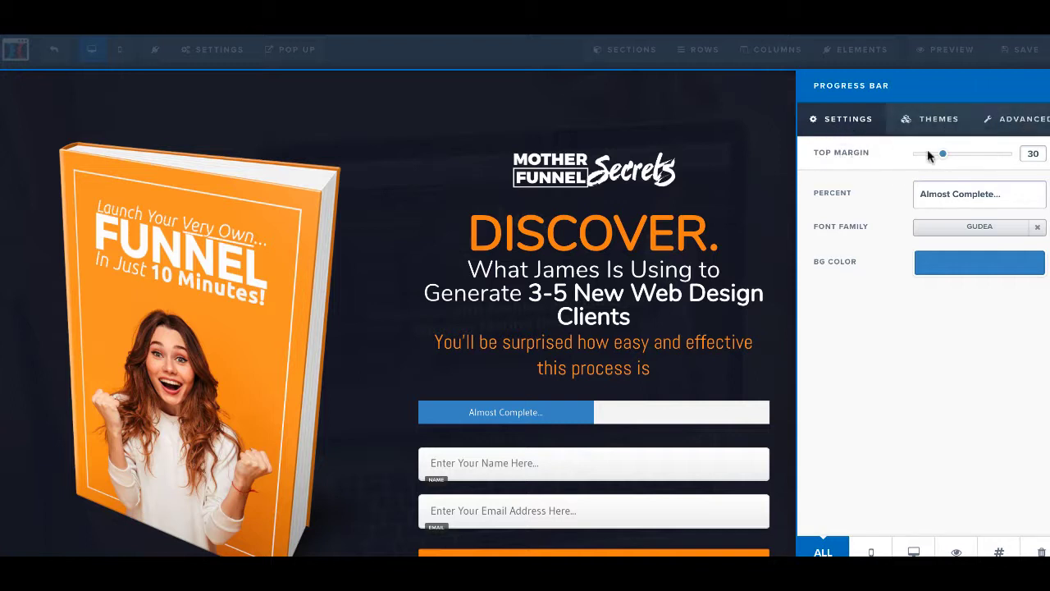
mouse_move(944, 160)
left_mouse_down()
mouse_move(910, 159)
mouse_move(1021, 157)
mouse_move(928, 159)
left_mouse_up()
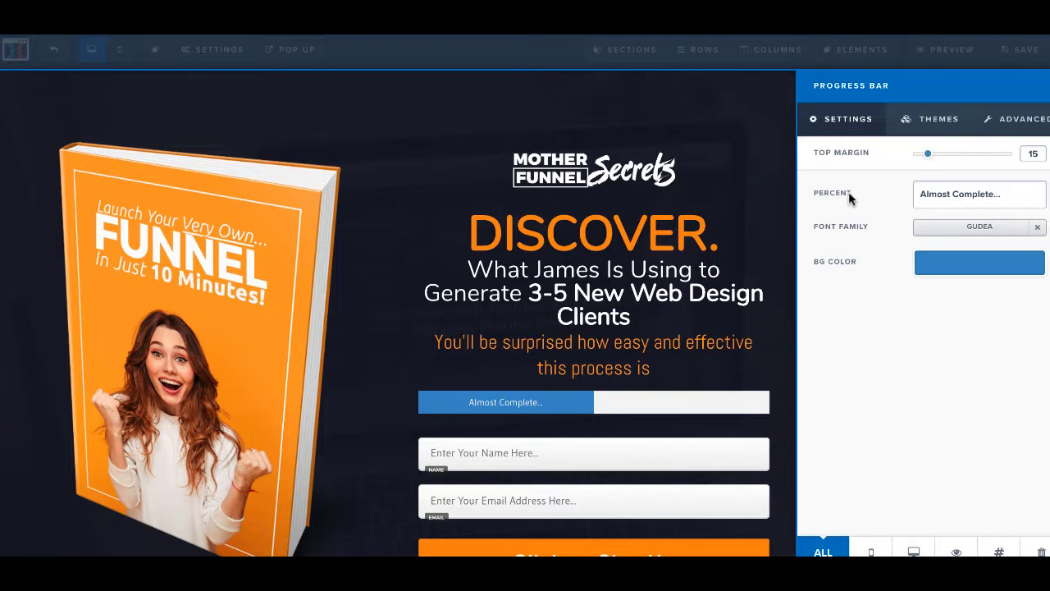
Step: Change the progress bar's text to "Keep Going..." and its font family to Alfa Slab One
triple_click(951, 194)
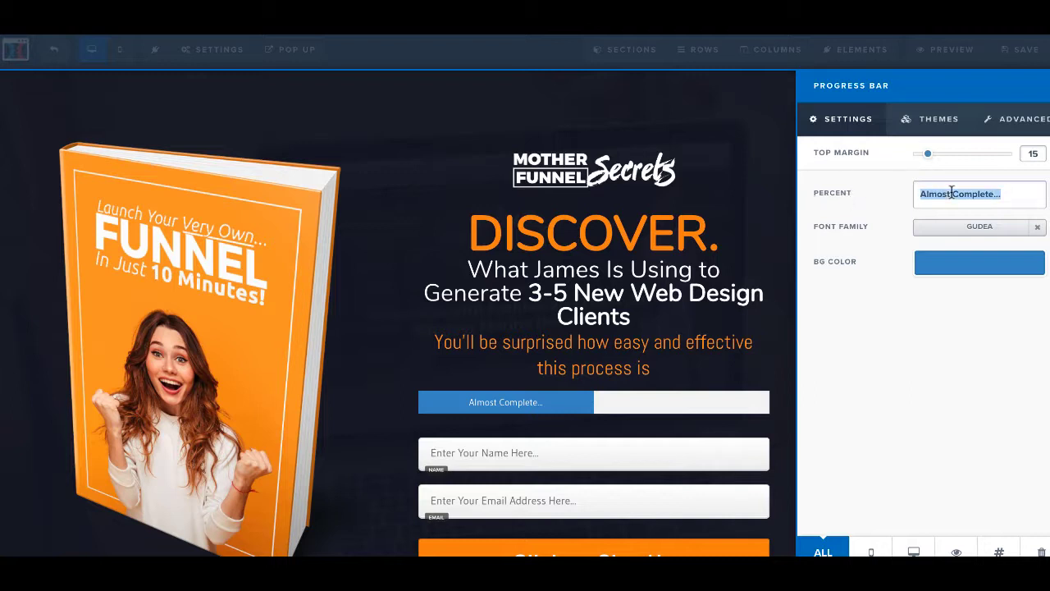
type("Keep Going...")
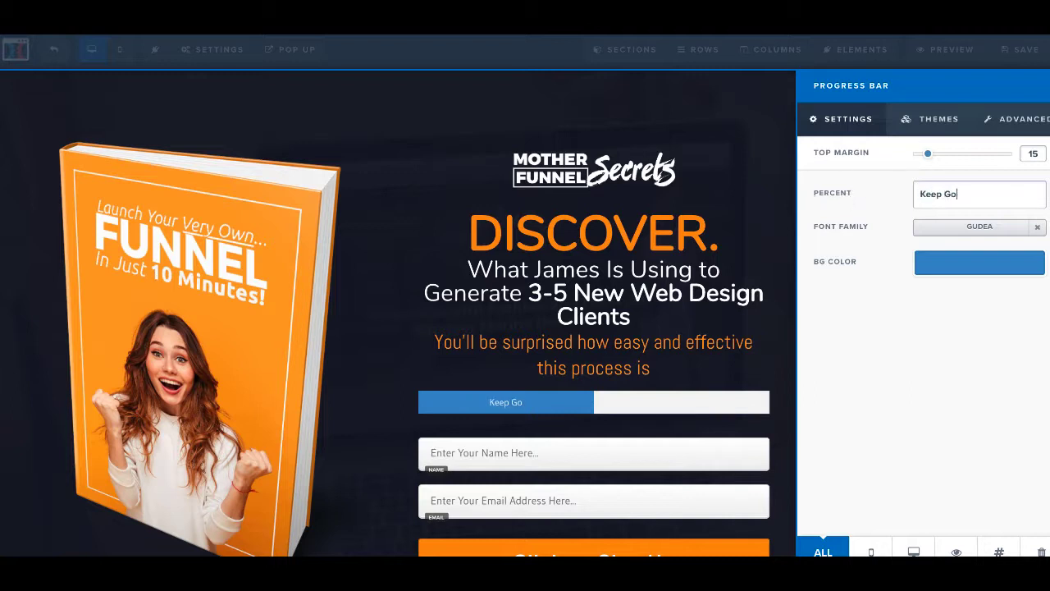
left_click(989, 234)
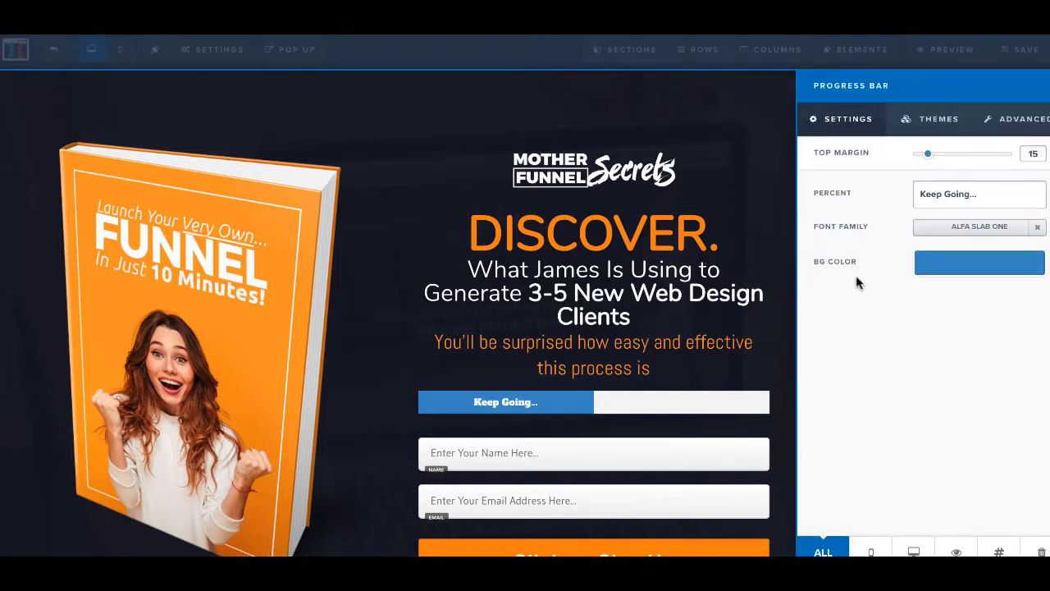
Step: Set the progress bar's background color to orange #ff7800 and apply the Animated Stripes theme
left_click(958, 271)
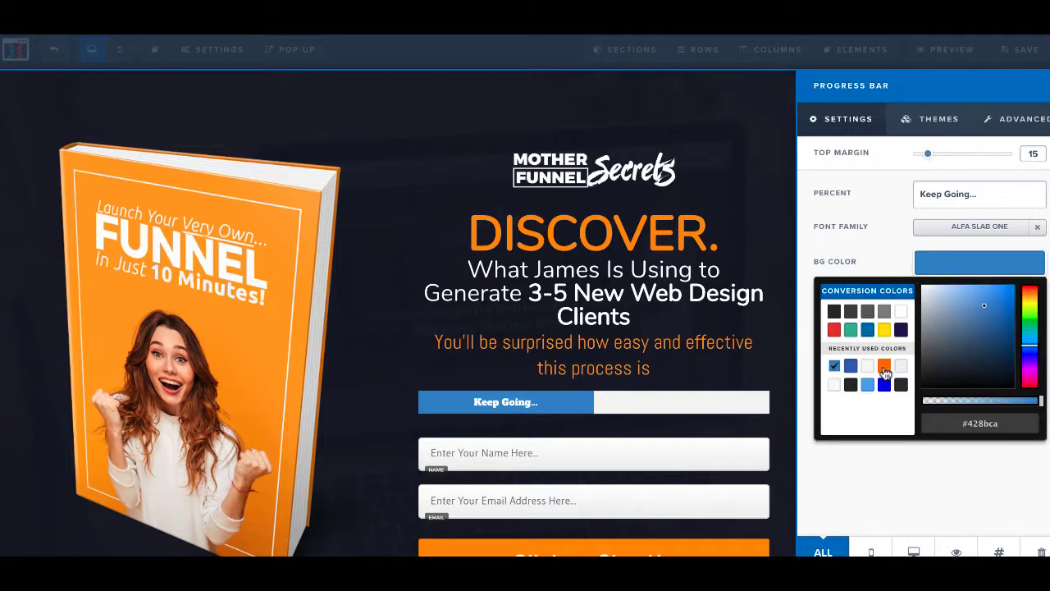
left_click(885, 371)
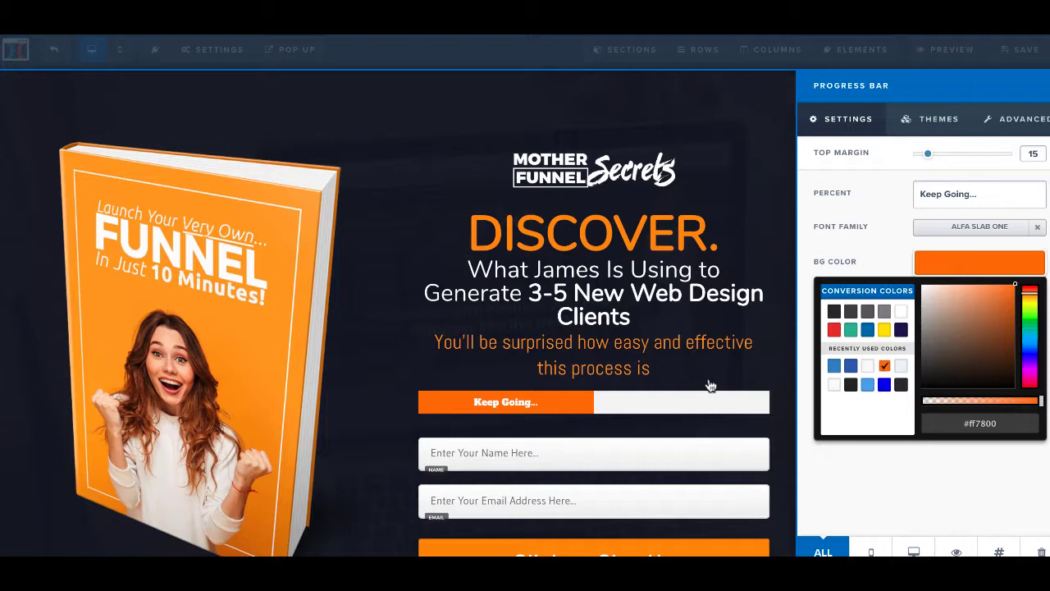
left_click(915, 120)
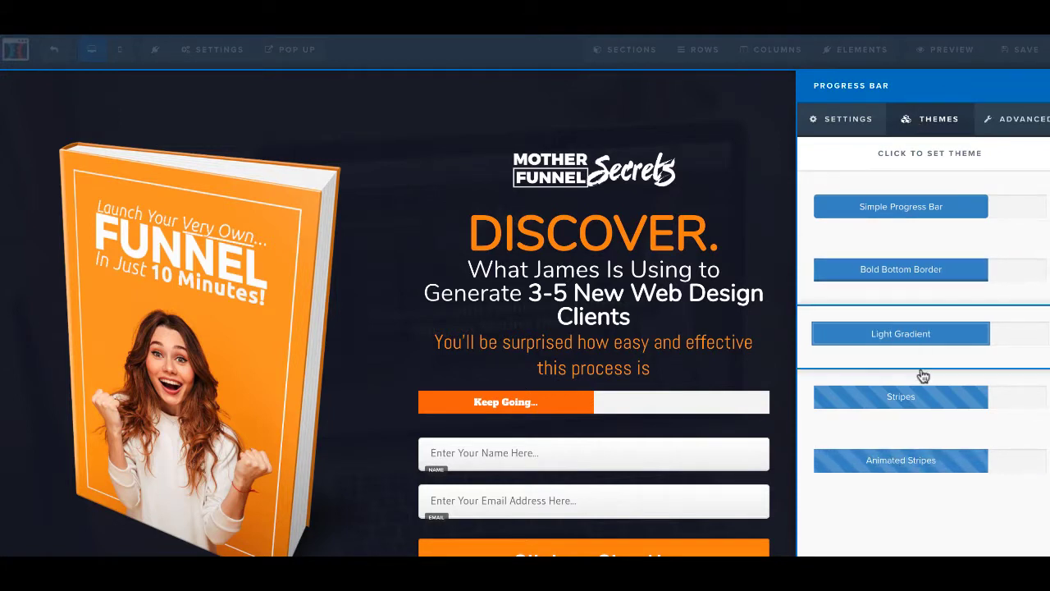
left_click(957, 468)
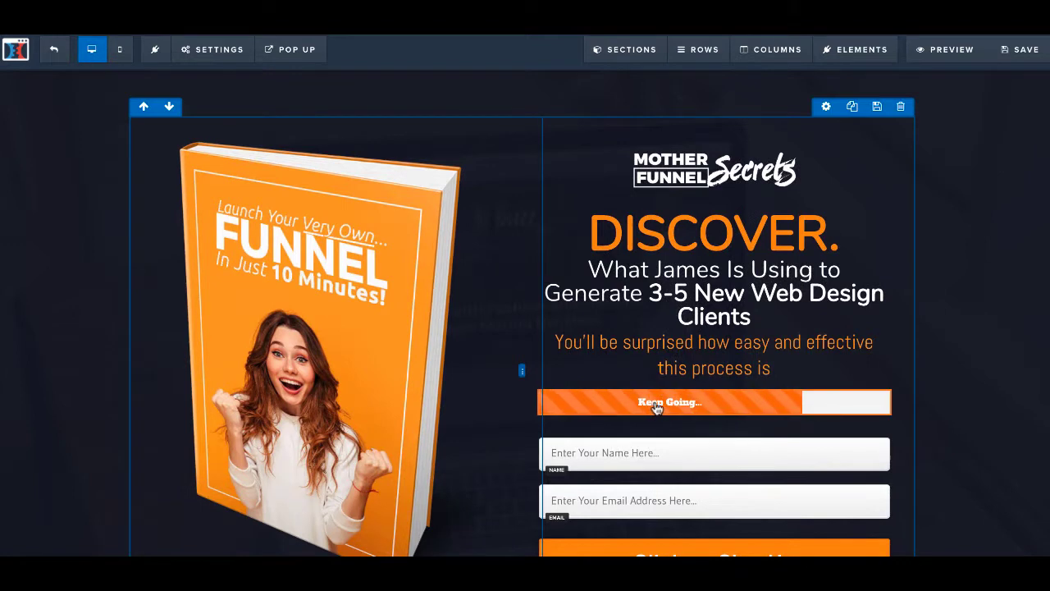
Step: Try a percent width of 33 Percent for the progress bar and set it to 85 Percent
mouse_move(625, 412)
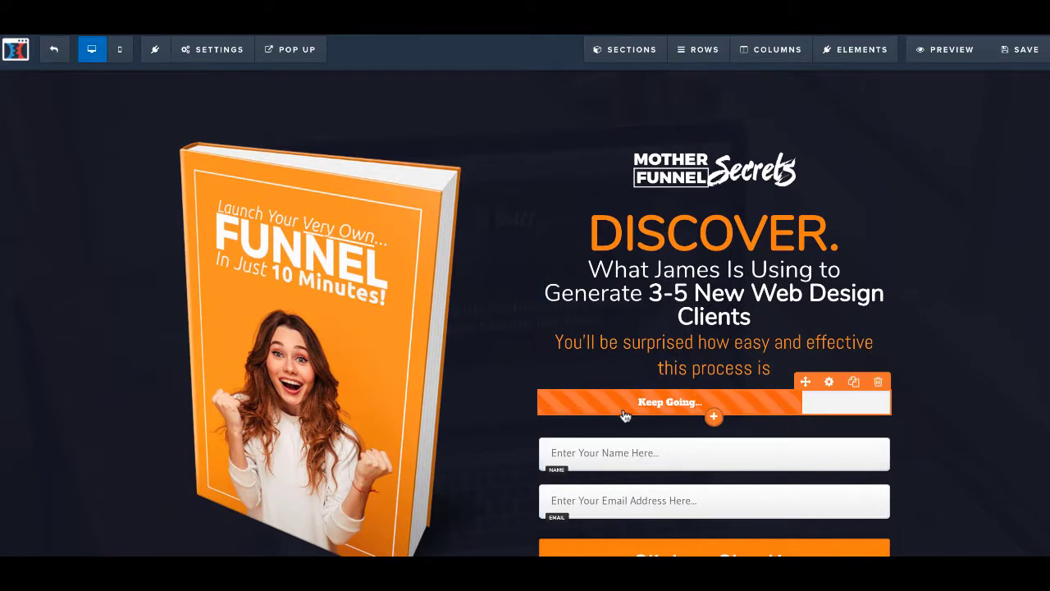
left_click(829, 383)
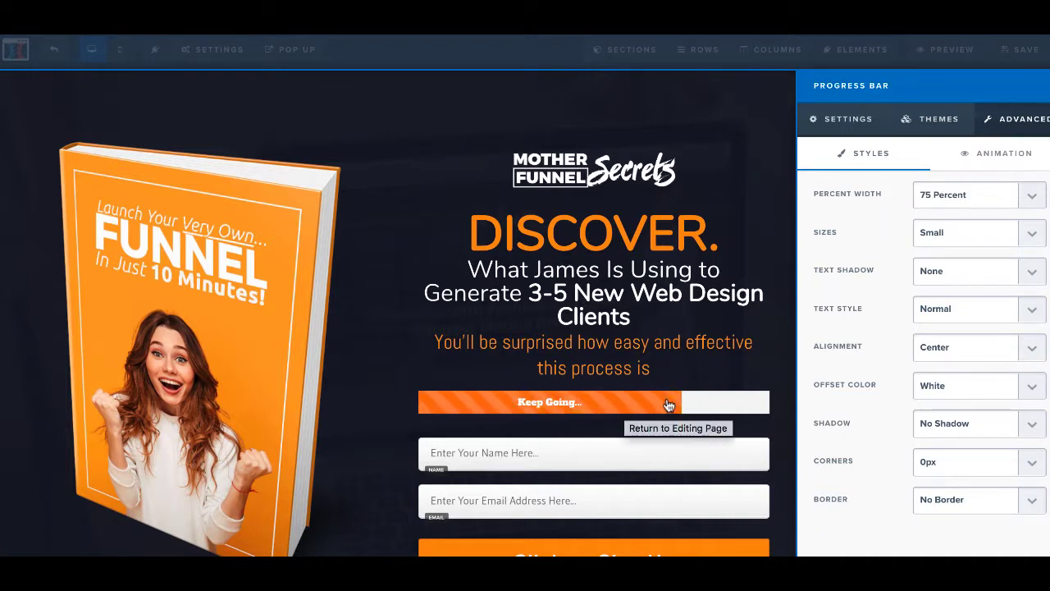
left_click(1020, 198)
left_click(951, 154)
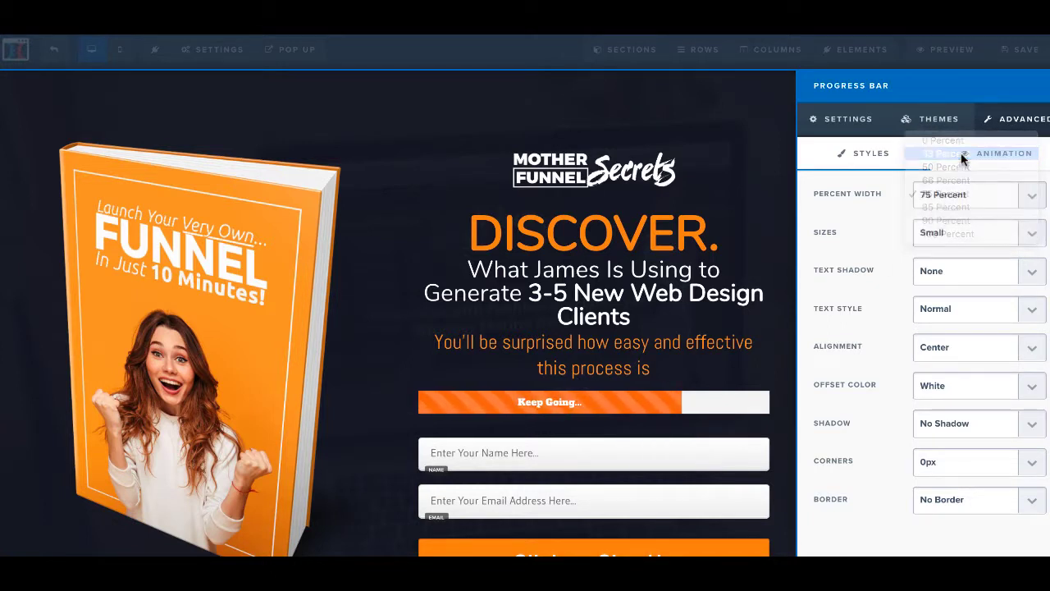
left_click(967, 197)
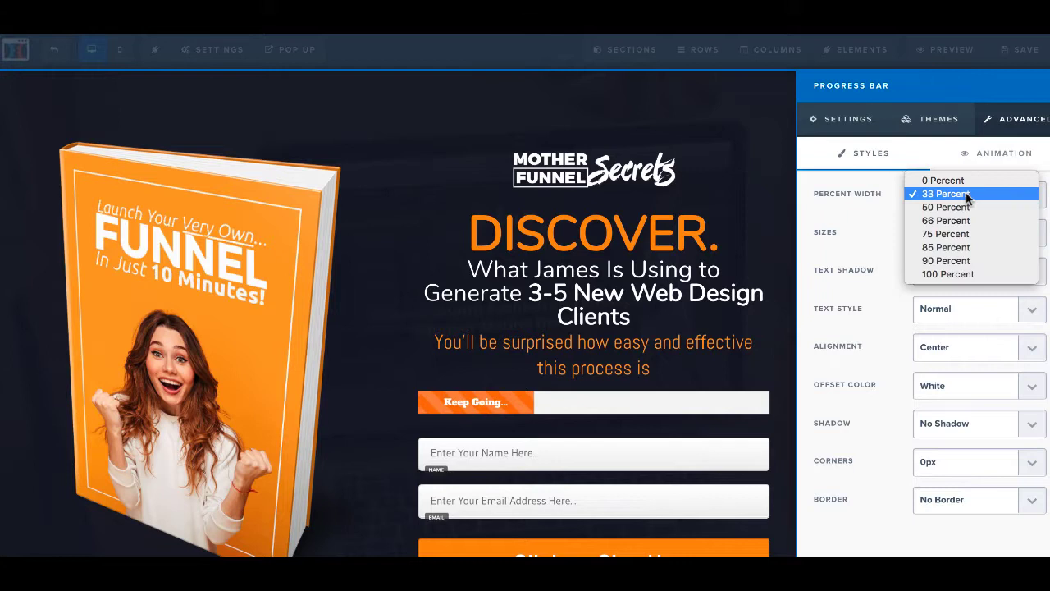
left_click(952, 247)
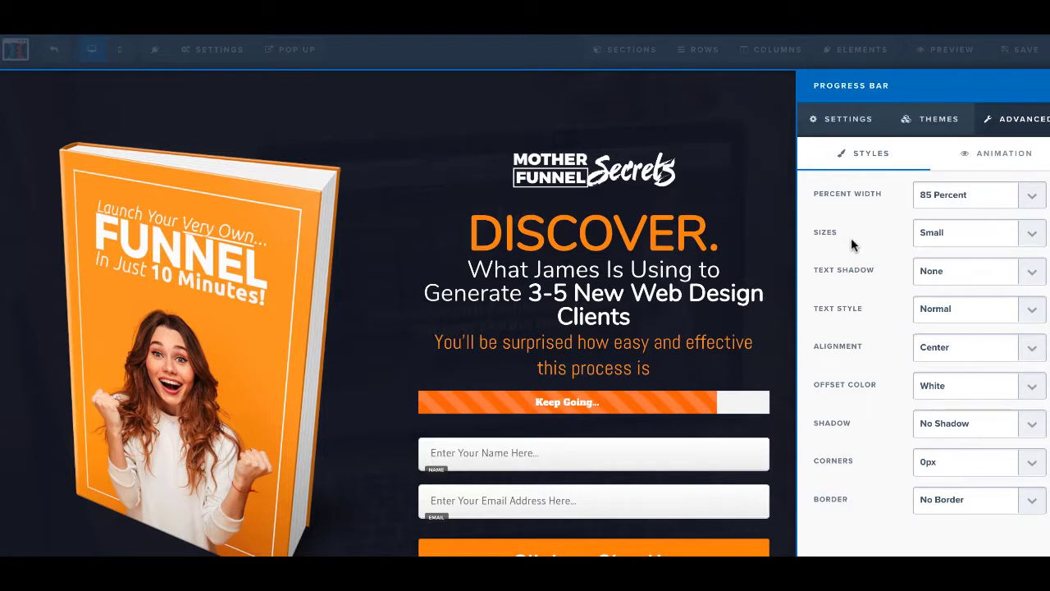
Step: Try the Medium size for the progress bar and set it to Large
left_click(975, 236)
left_click(974, 246)
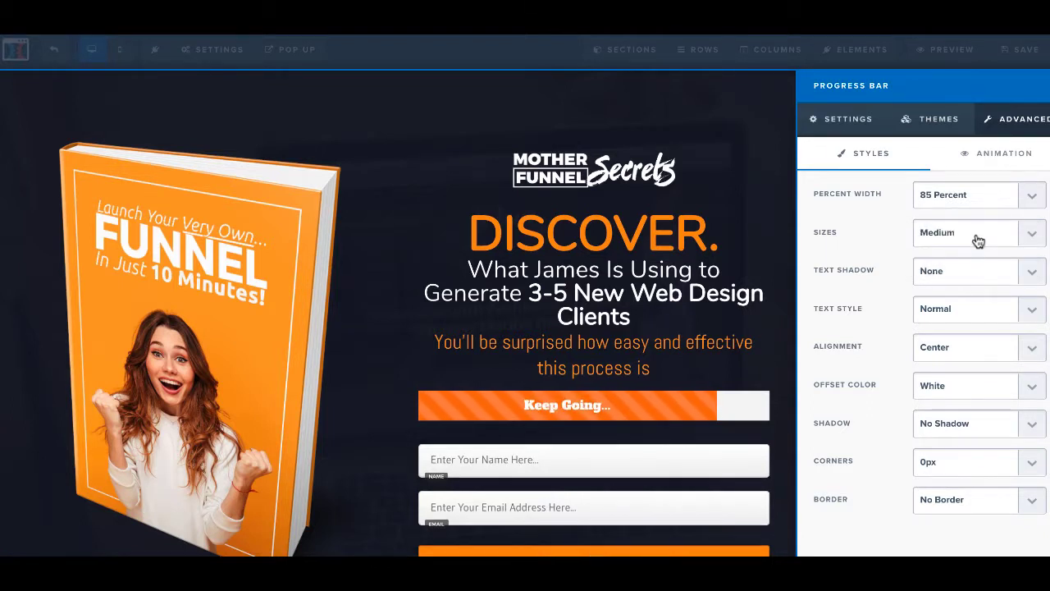
left_click(974, 246)
left_click(974, 246)
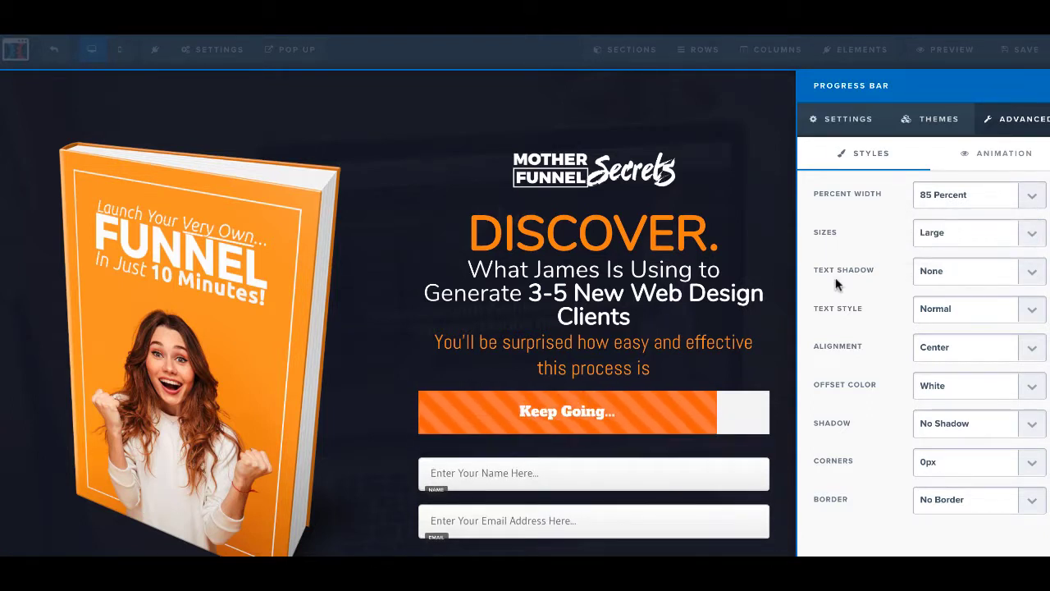
Step: Try the Dark Shadow and Light Inset text shadows on the progress bar and return to None
left_click(973, 282)
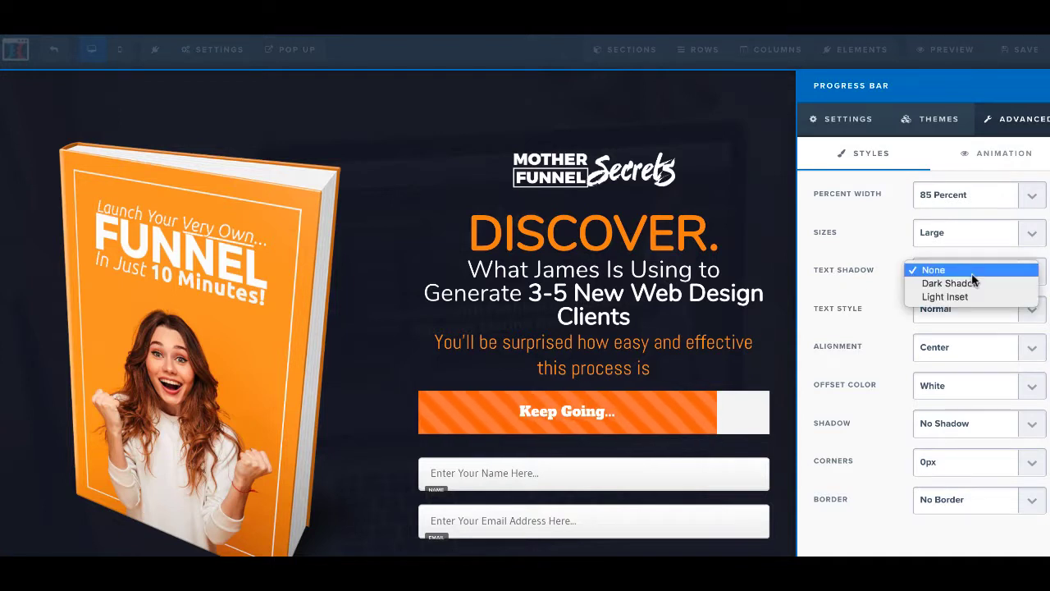
left_click(974, 283)
left_click(975, 280)
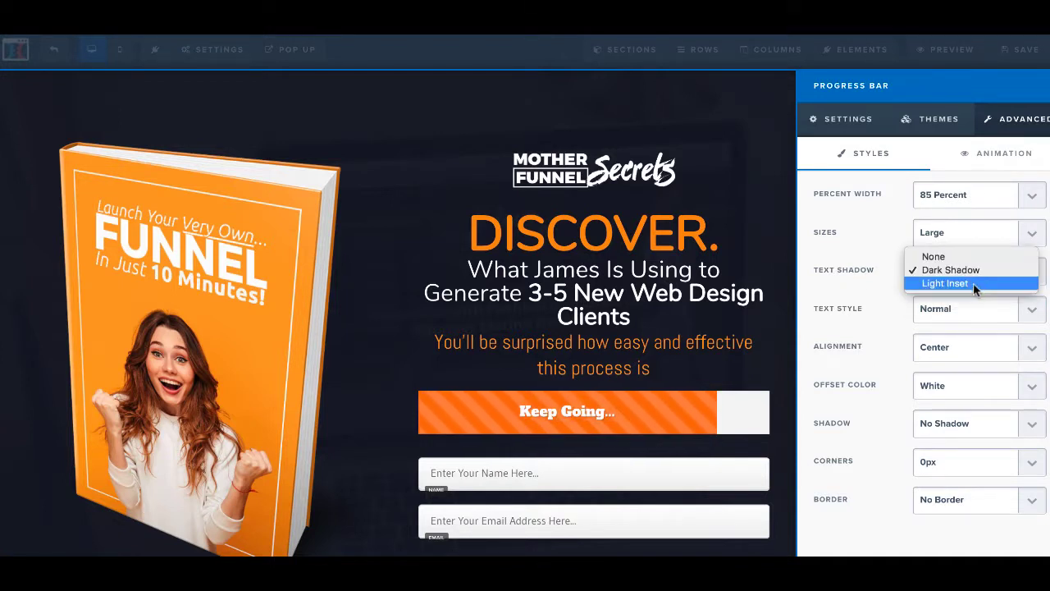
left_click(973, 283)
left_click(974, 274)
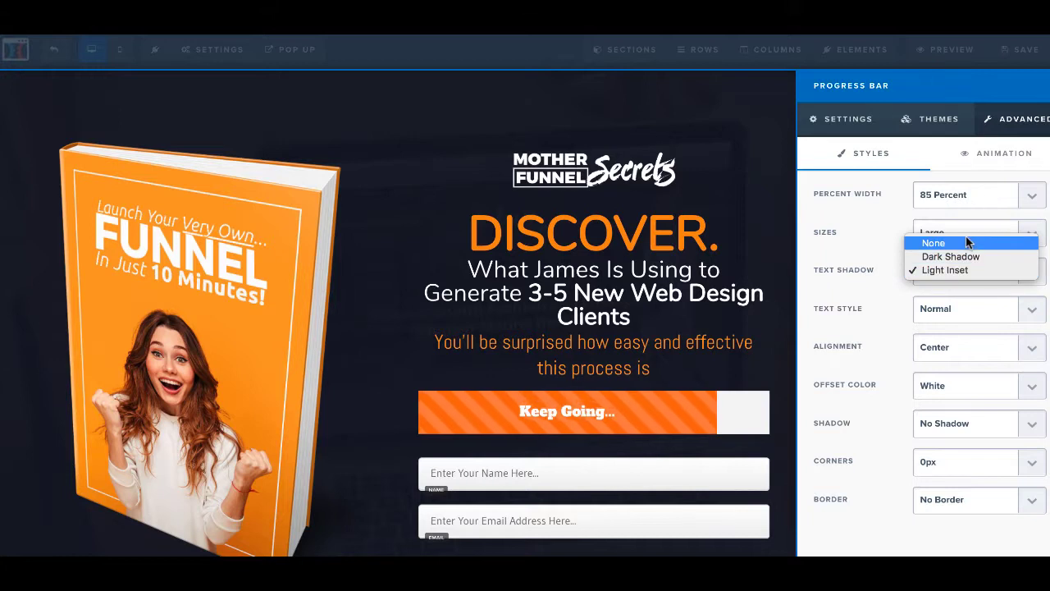
left_click(968, 242)
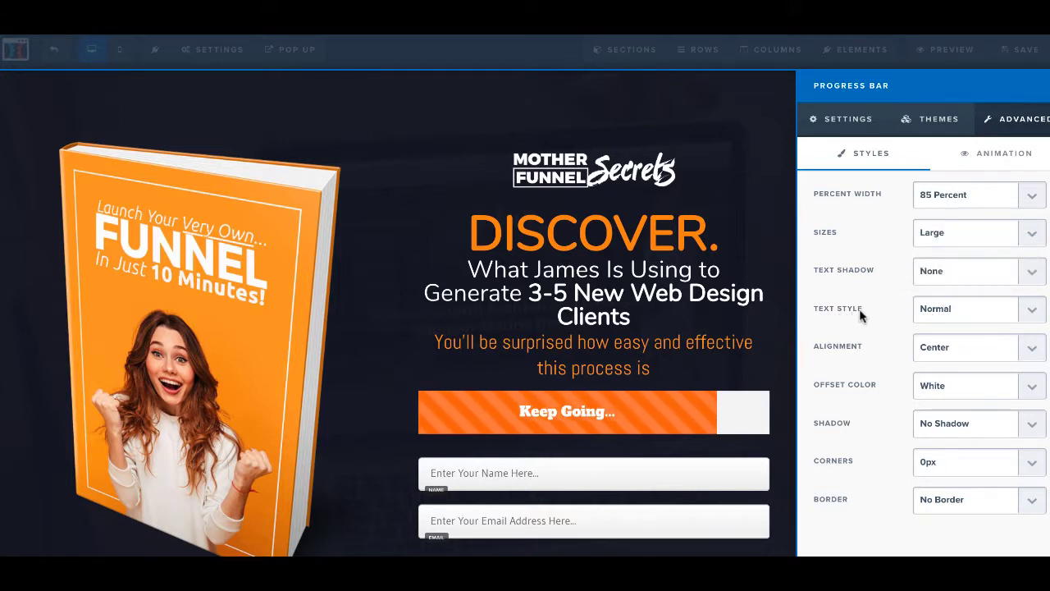
Step: Try the Bold and Italic text styles on the progress bar and set the style to Bold and Italic
left_click(937, 317)
left_click(959, 322)
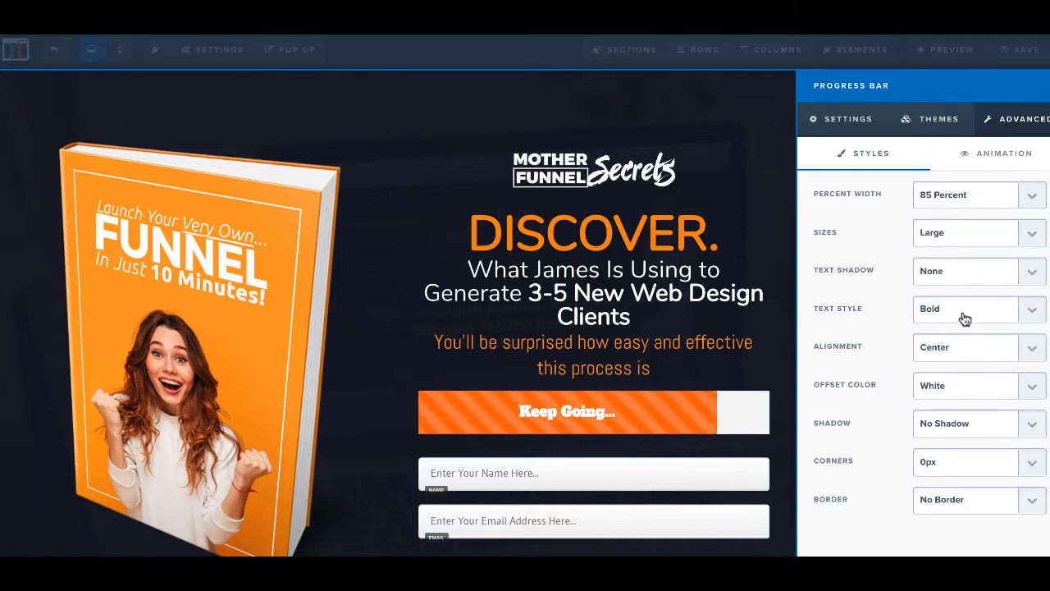
left_click(958, 320)
left_click(960, 323)
left_click(963, 314)
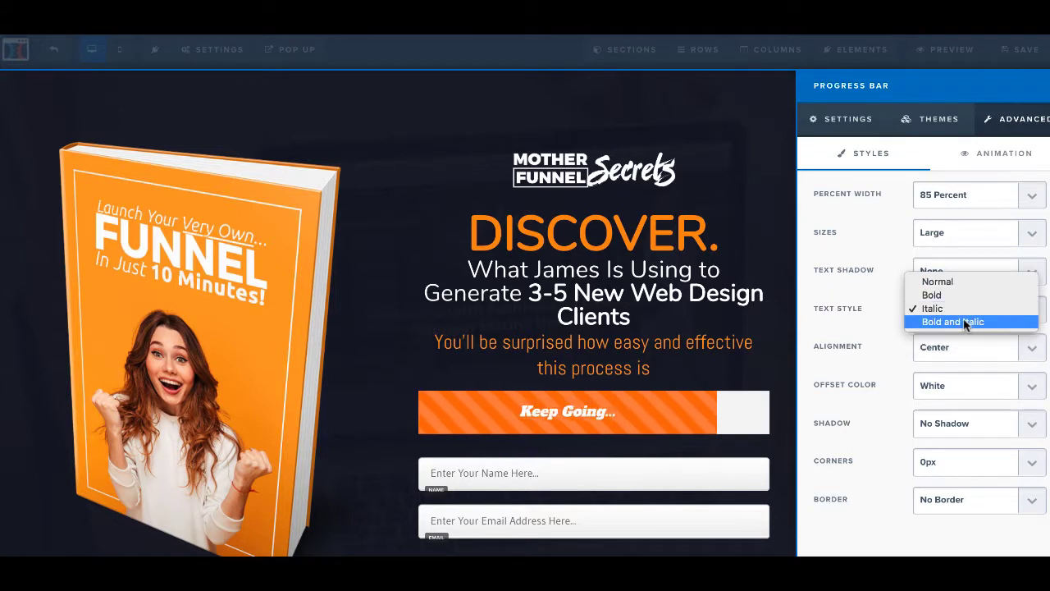
left_click(962, 322)
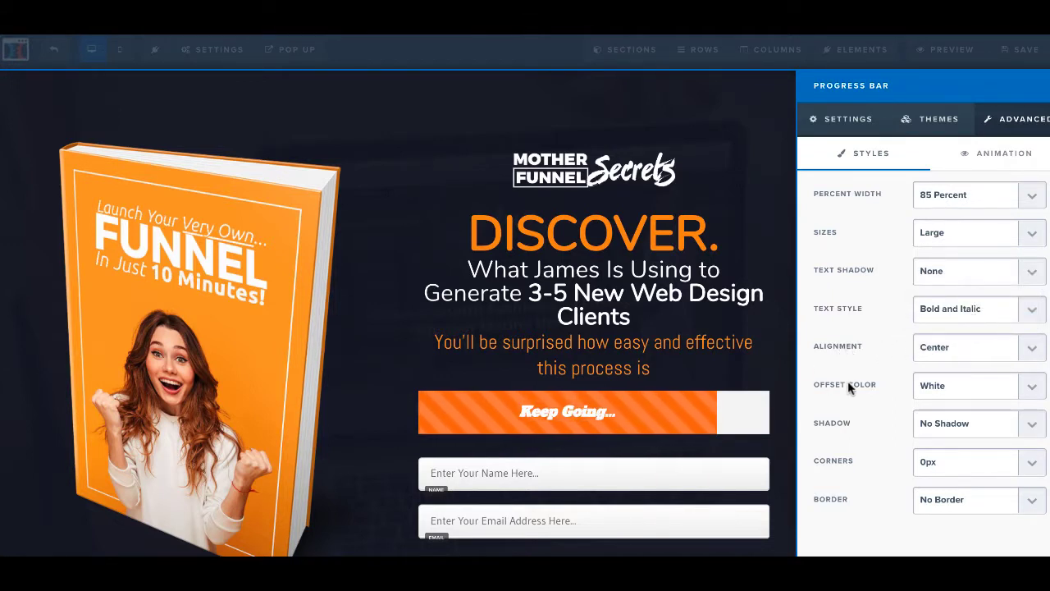
Step: Try Left alignment for the progress bar's text and set it to Right
left_click(927, 349)
left_click(949, 354)
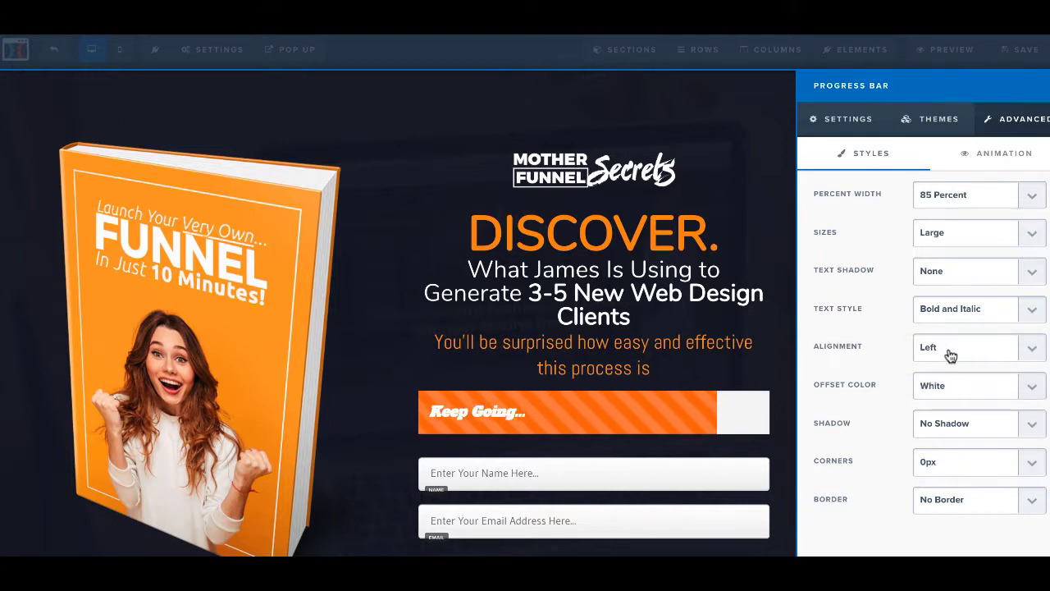
left_click(950, 356)
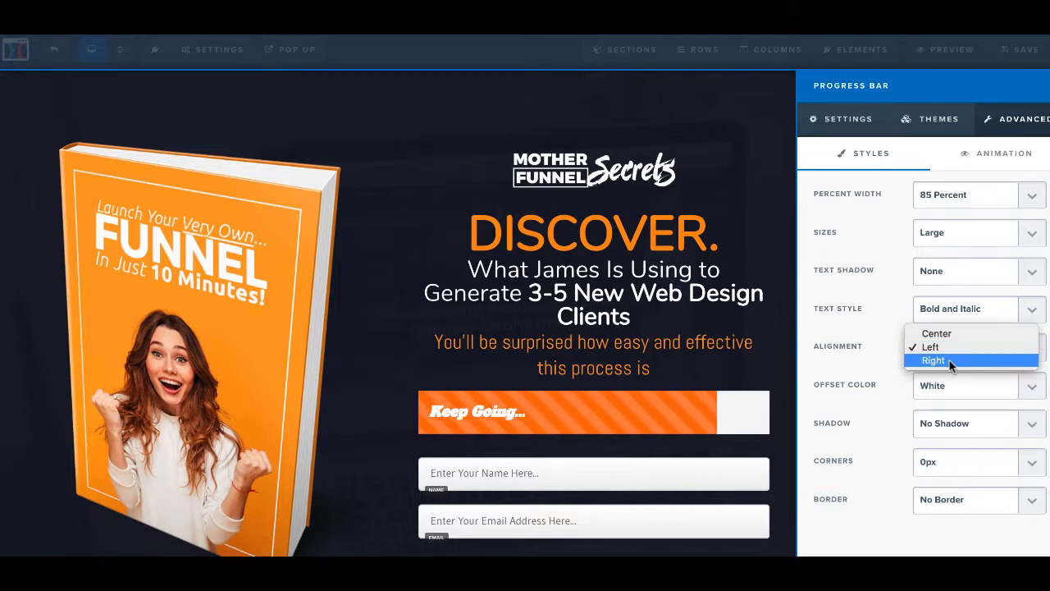
left_click(951, 366)
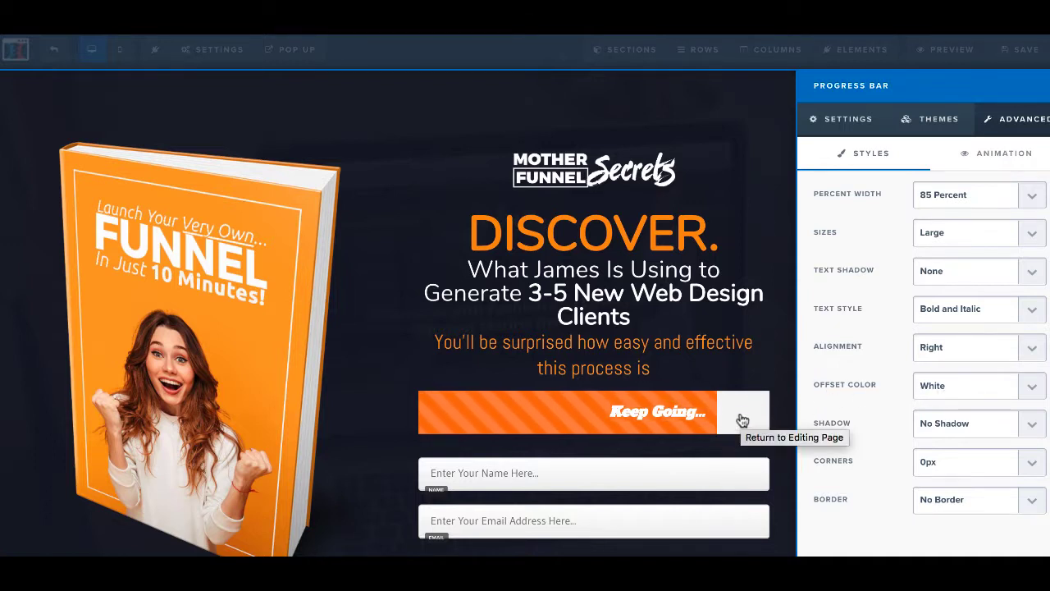
Step: Try Transparent White, Black and Transparent Black as the progress bar's offset color and return to White
left_click(975, 387)
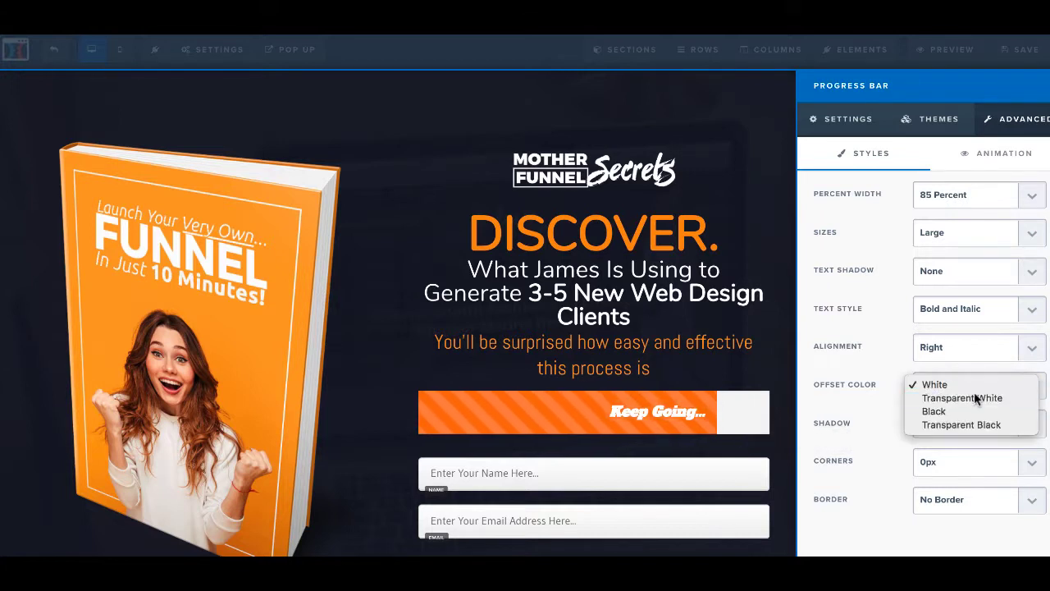
left_click(975, 398)
left_click(975, 384)
left_click(975, 398)
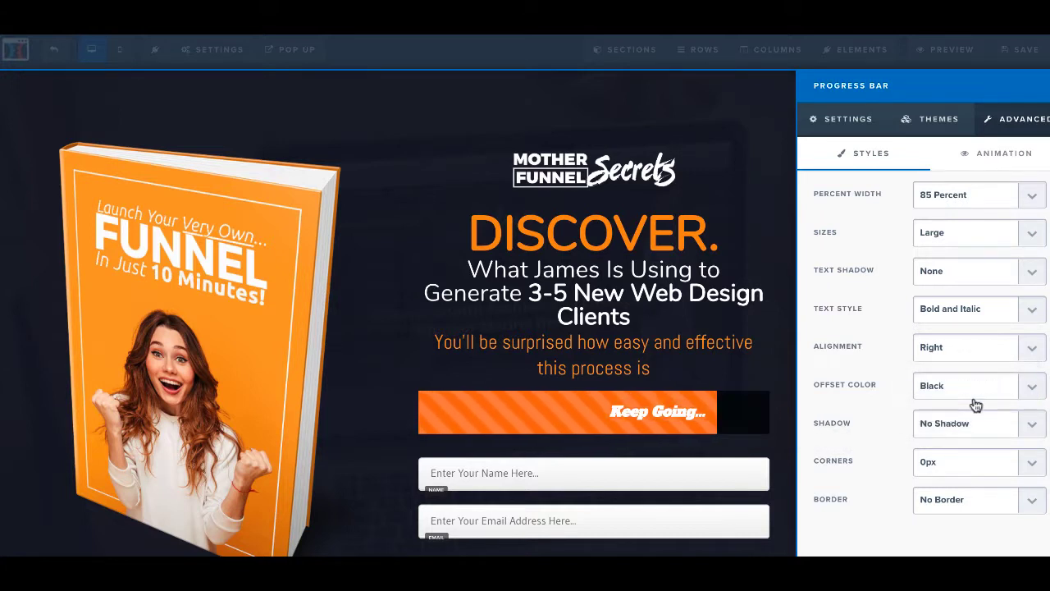
left_click(973, 400)
left_click(971, 398)
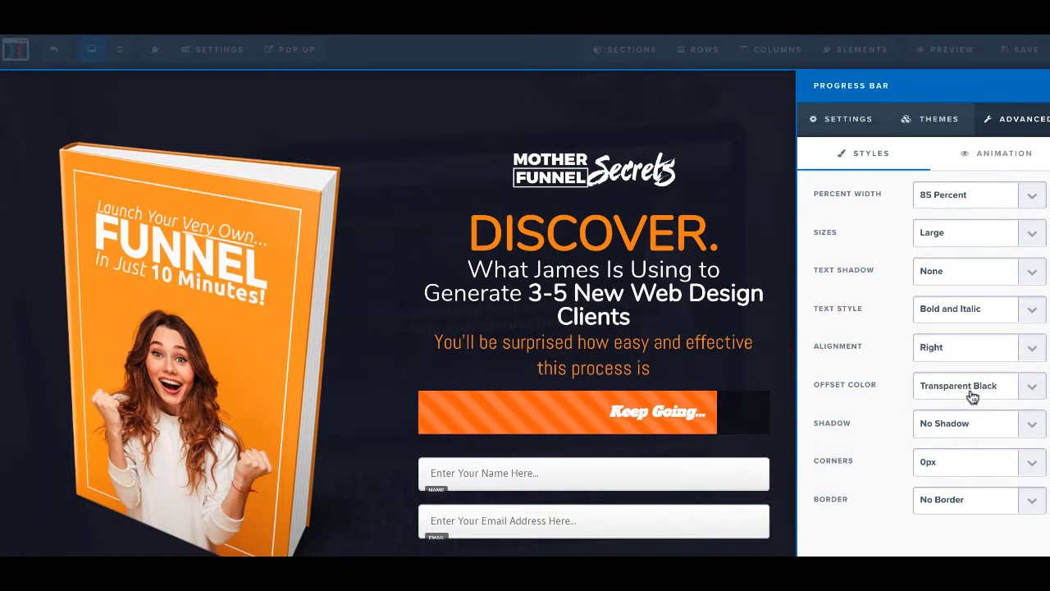
left_click(970, 392)
left_click(950, 348)
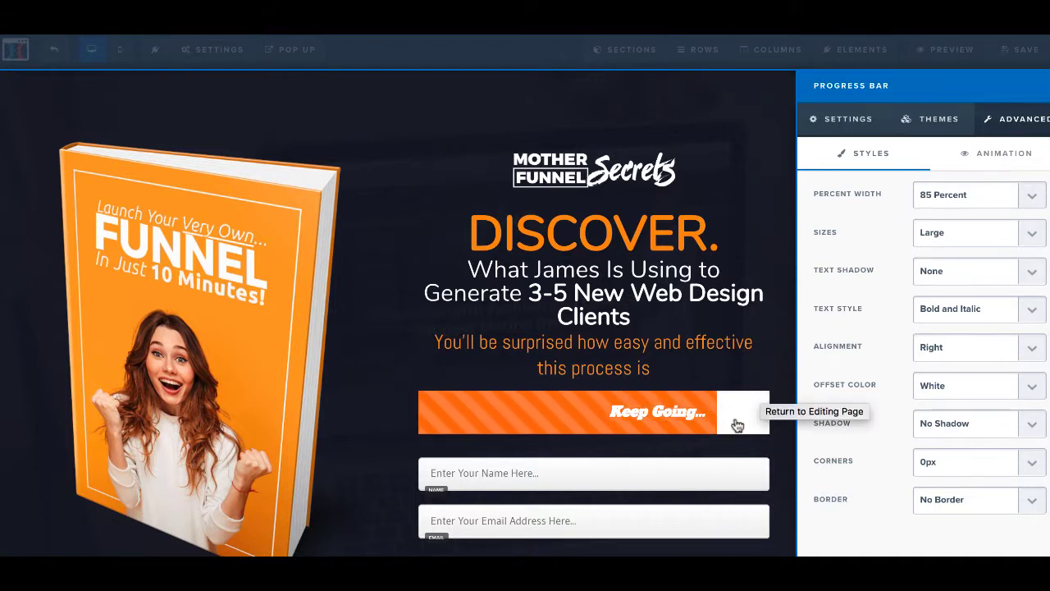
Step: Try Soft Shadow and Mid Shadow on the progress bar and set its shadow to Hard Shadow
left_click(982, 426)
left_click(986, 443)
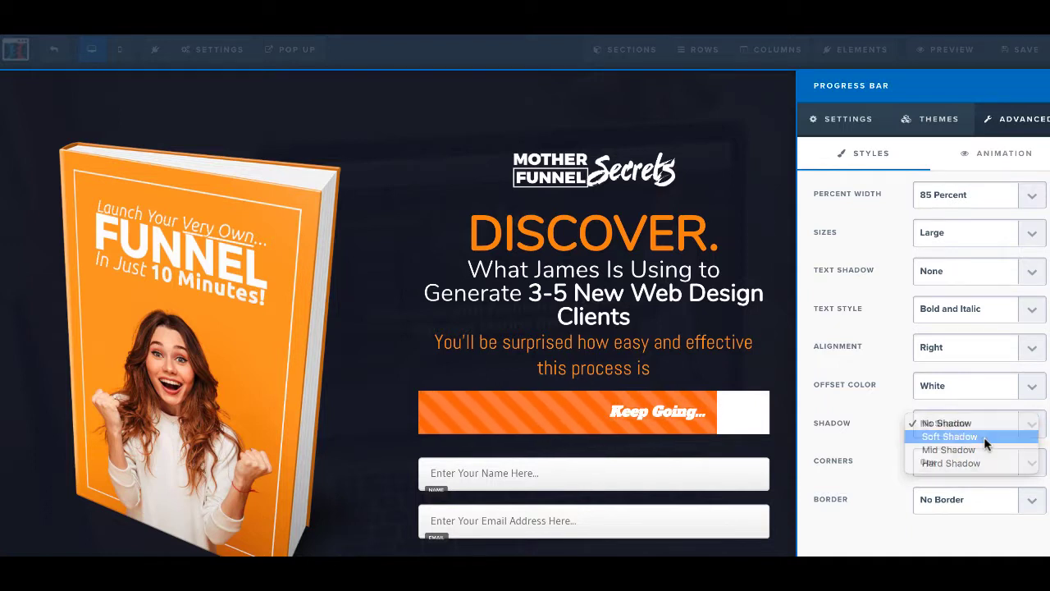
left_click(980, 434)
left_click(979, 436)
left_click(982, 424)
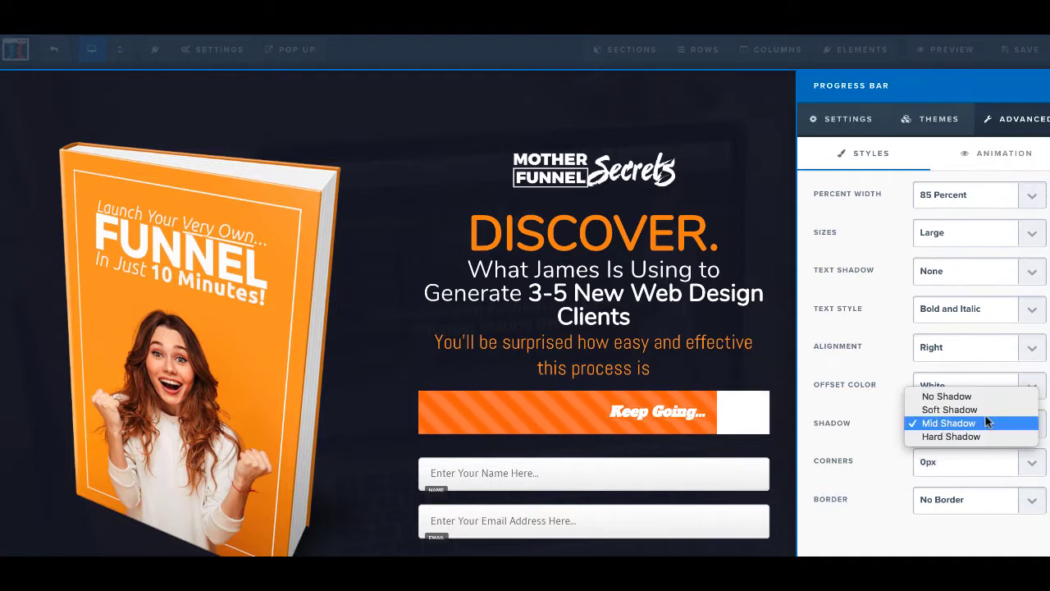
left_click(984, 436)
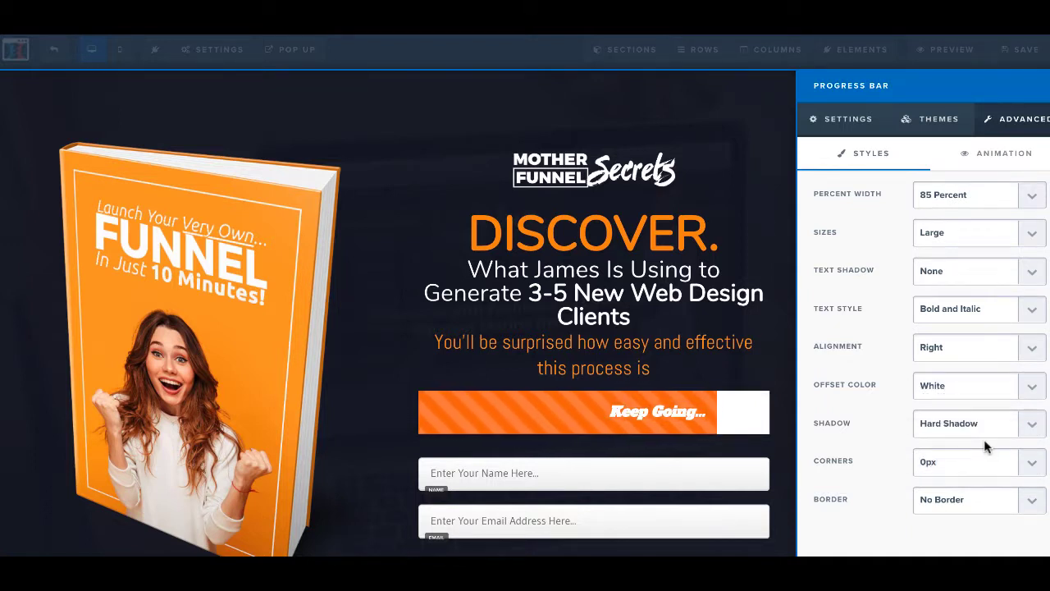
Step: Try 5px corners on the progress bar, set the corners to 20px and change No Border to Border
left_click(951, 466)
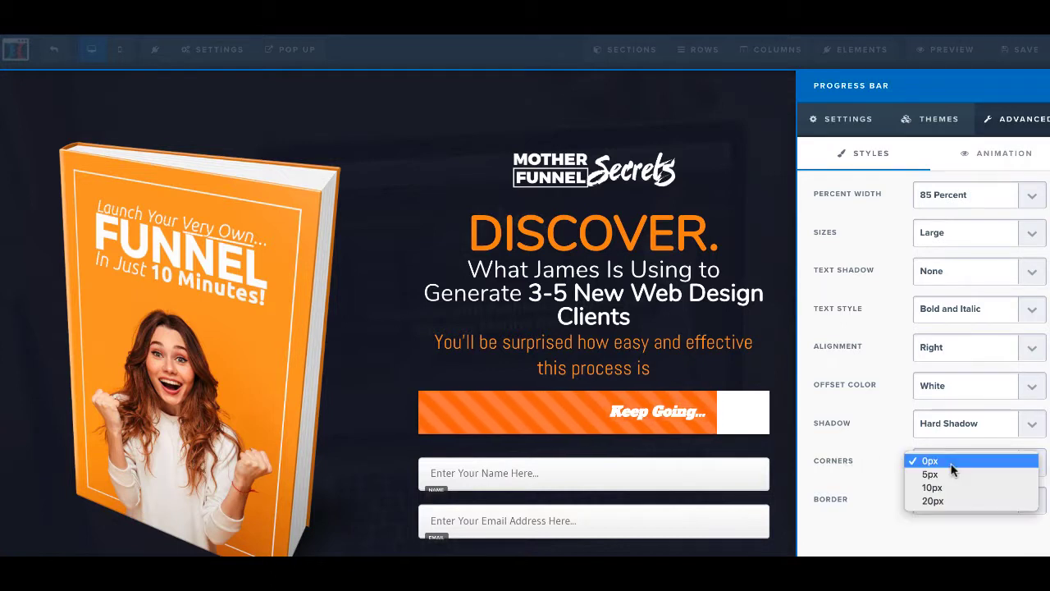
left_click(952, 473)
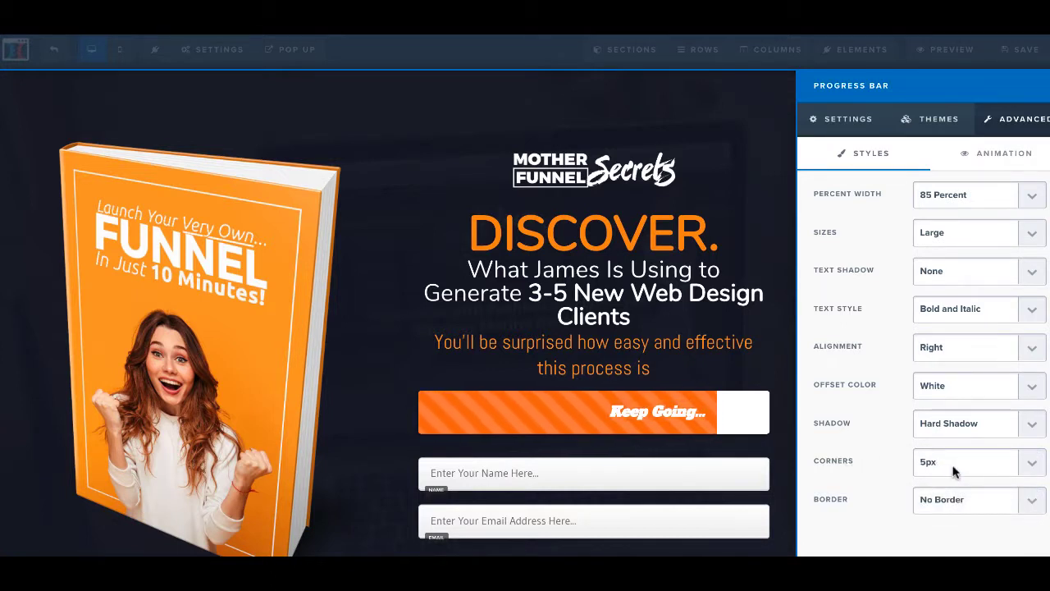
left_click(954, 471)
left_click(954, 480)
left_click(954, 479)
left_click(954, 479)
left_click(954, 476)
left_click(983, 509)
left_click(979, 510)
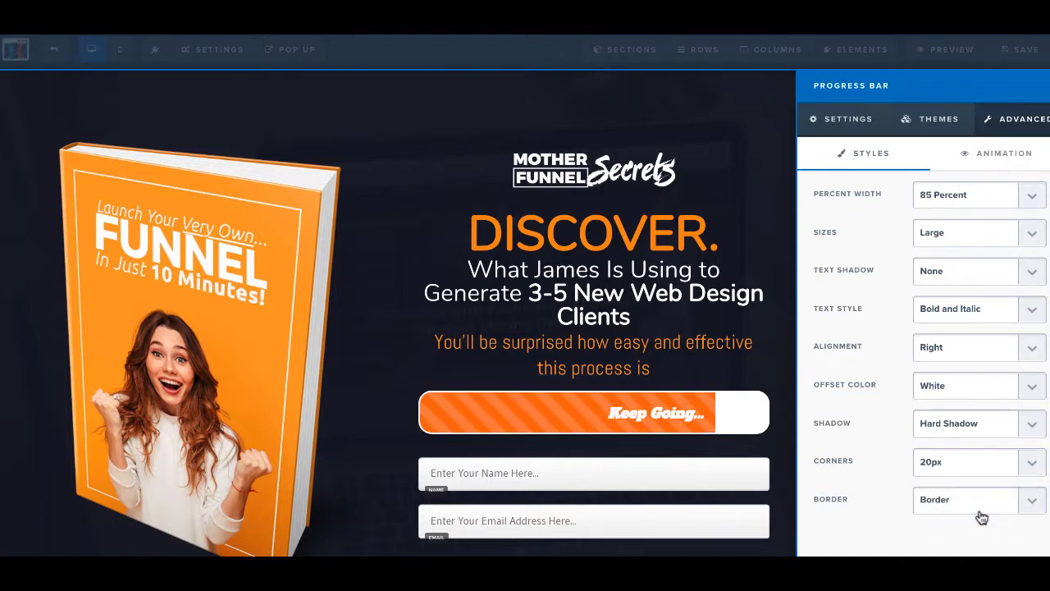
Step: Try the Fade In timed delay on the progress bar, set it to Fade In With Scale and review the animation type options
left_click(997, 156)
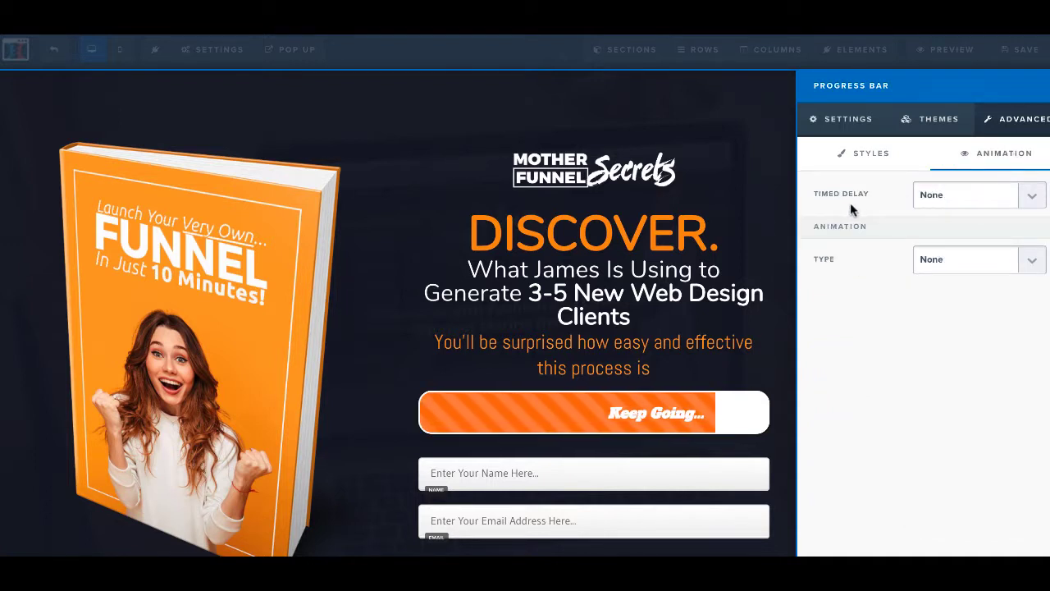
left_click(948, 203)
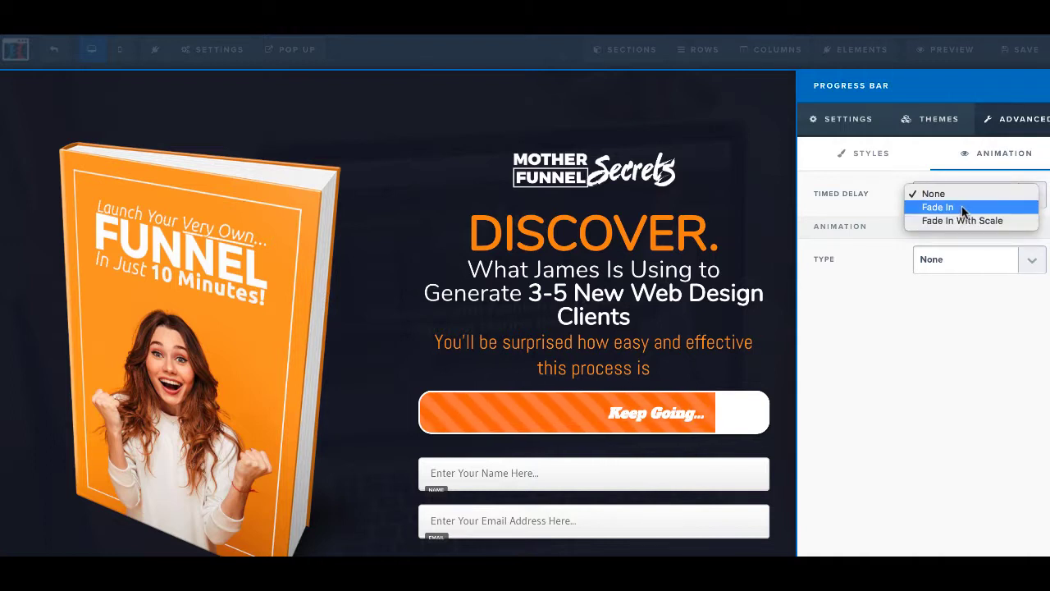
left_click(964, 210)
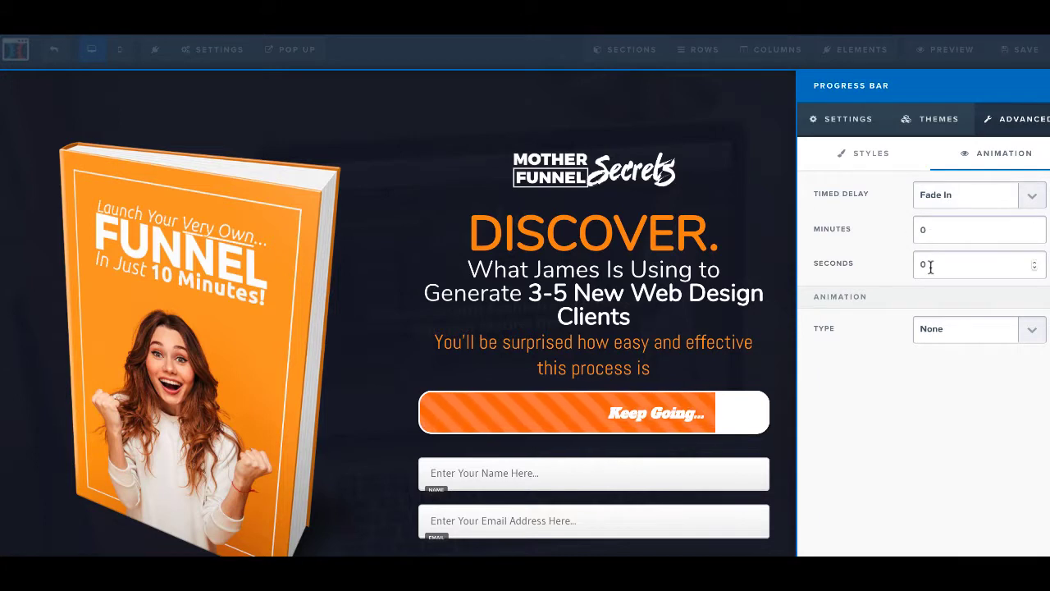
left_click(988, 204)
left_click(980, 208)
left_click(962, 340)
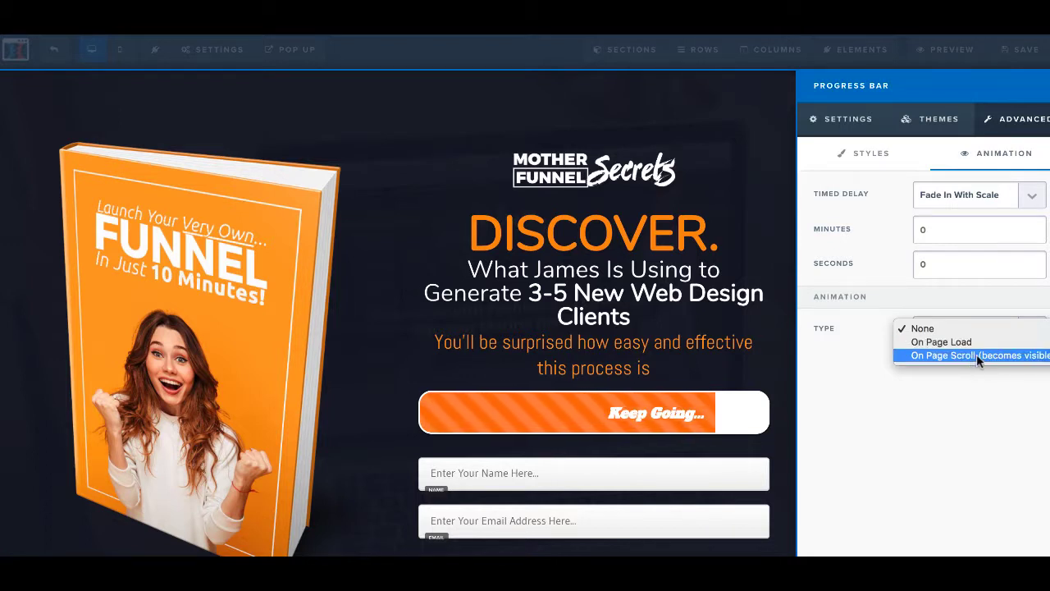
left_click(863, 386)
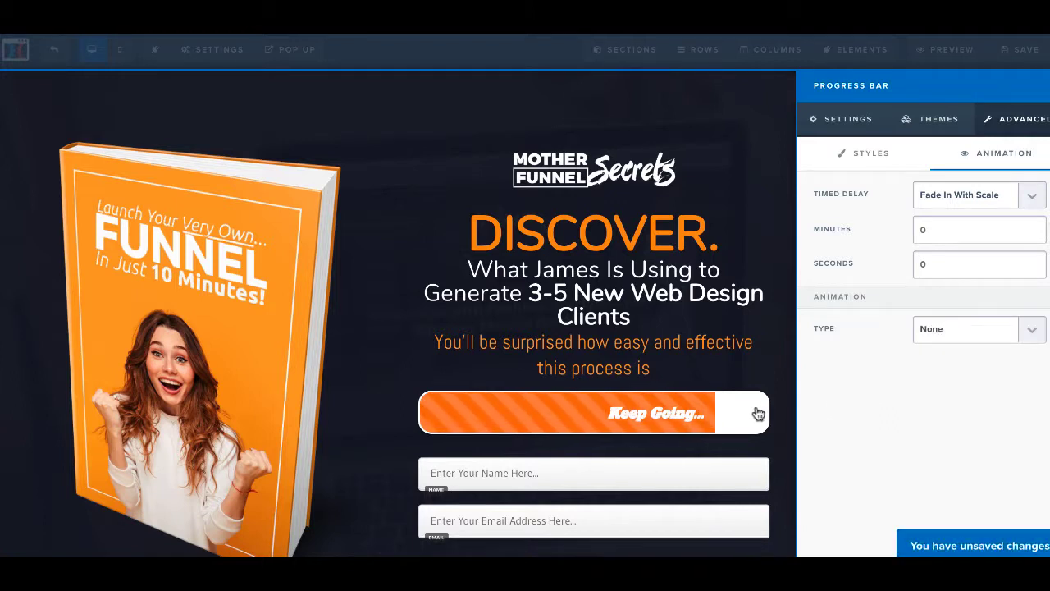